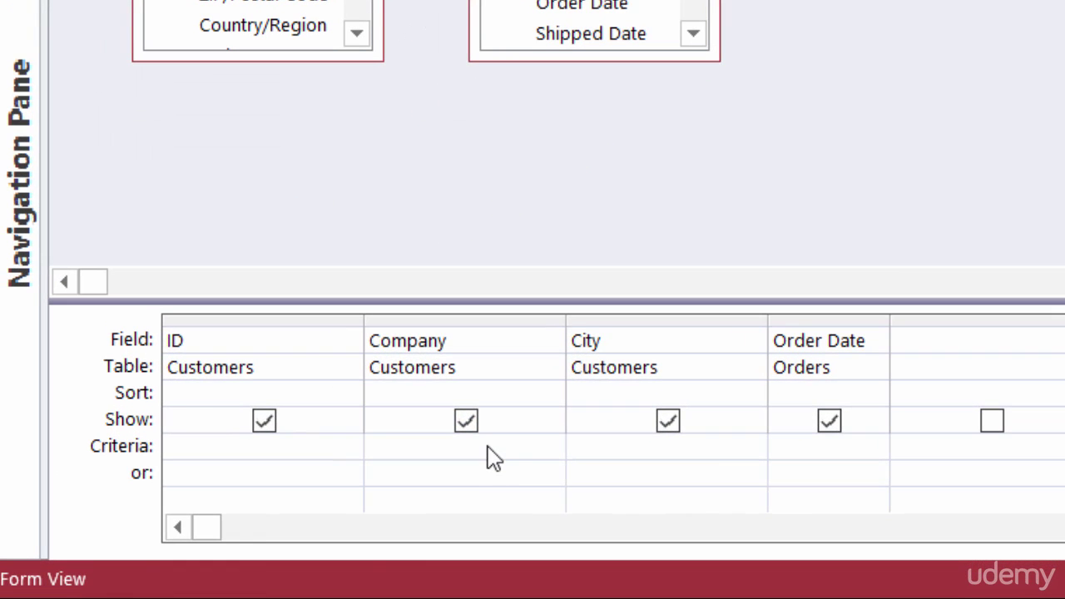
Enter the criterion [Enter Comany Name] in the Company field's Criteria row
click(487, 445)
text([Enter)
text(Coman)
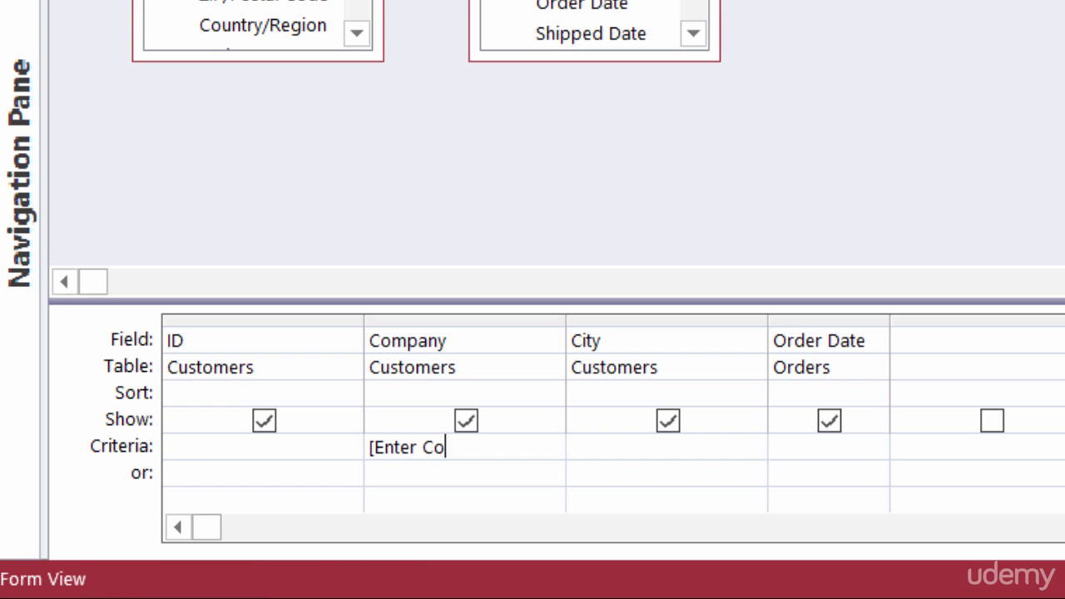
text(y Name])
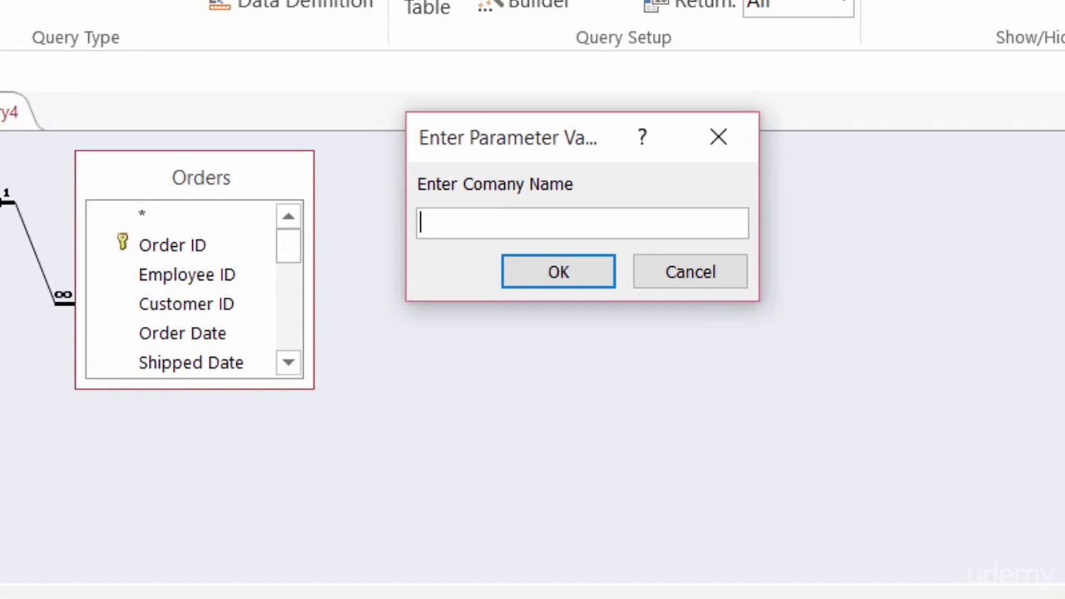
Answer the prompt with Company A, then rerun it with Company F to show six Milwaukee orders
text(Company A)
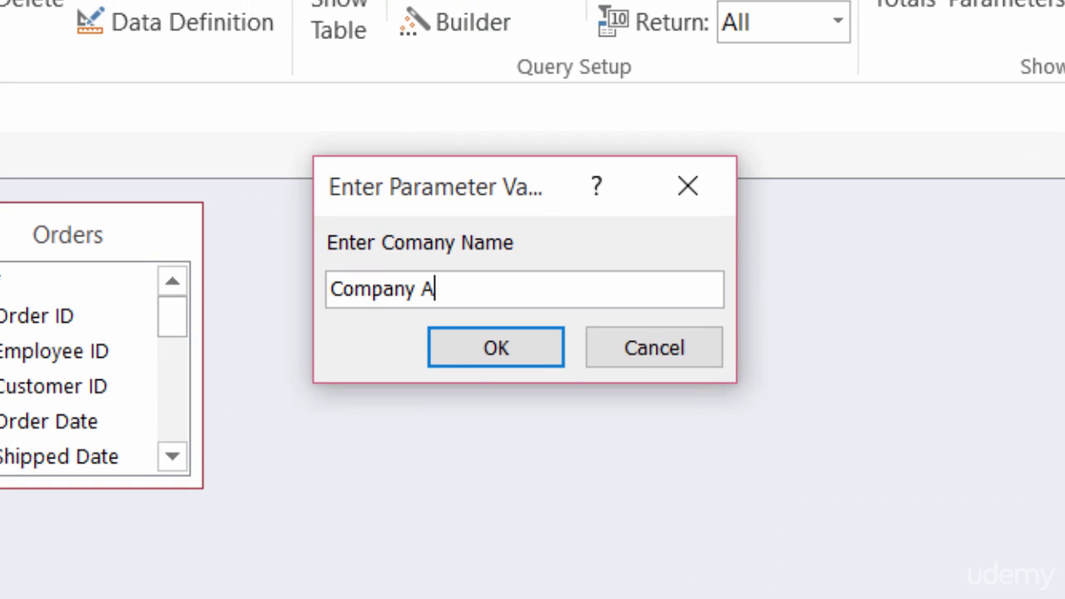
click(471, 358)
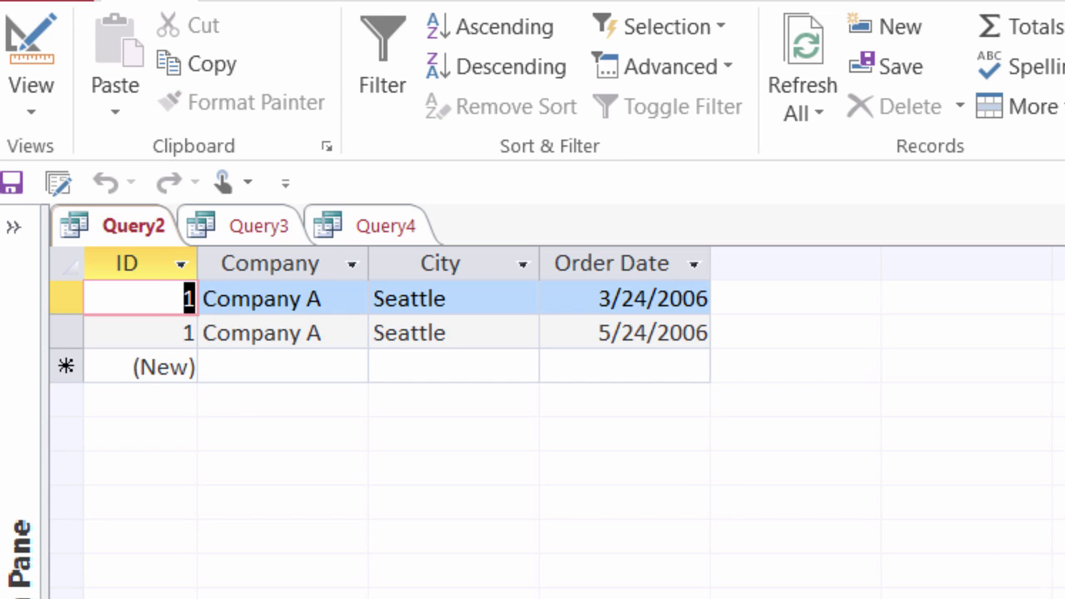
click(819, 108)
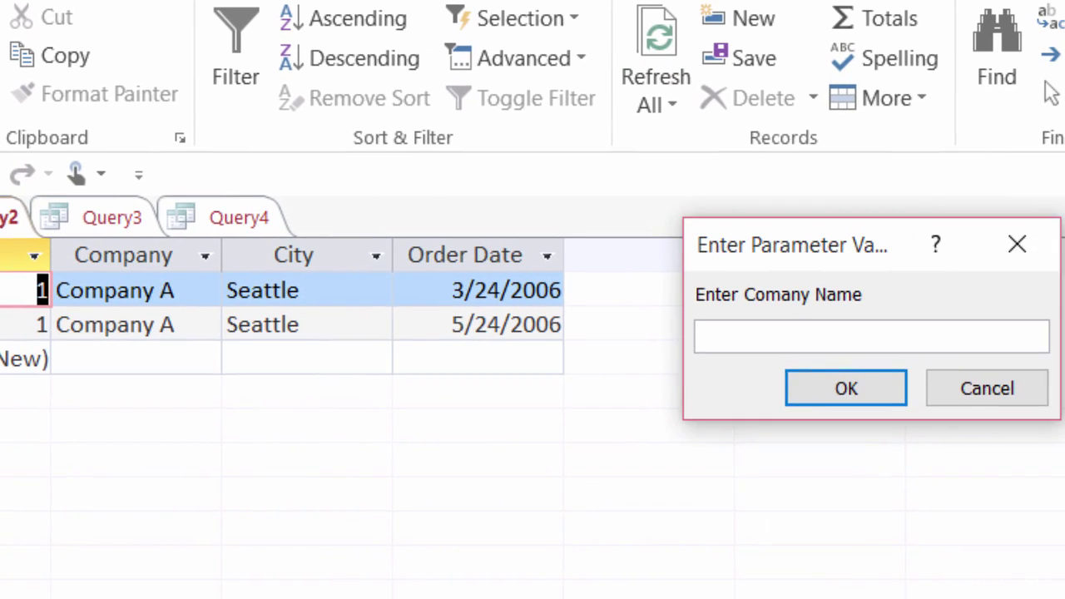
text(Co)
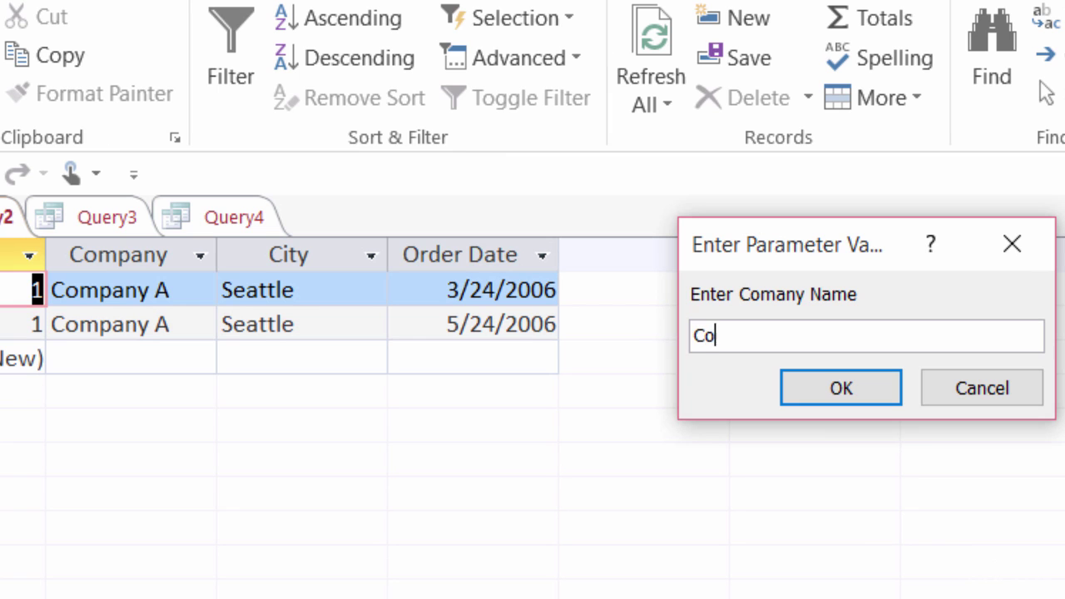
text(mpany F)
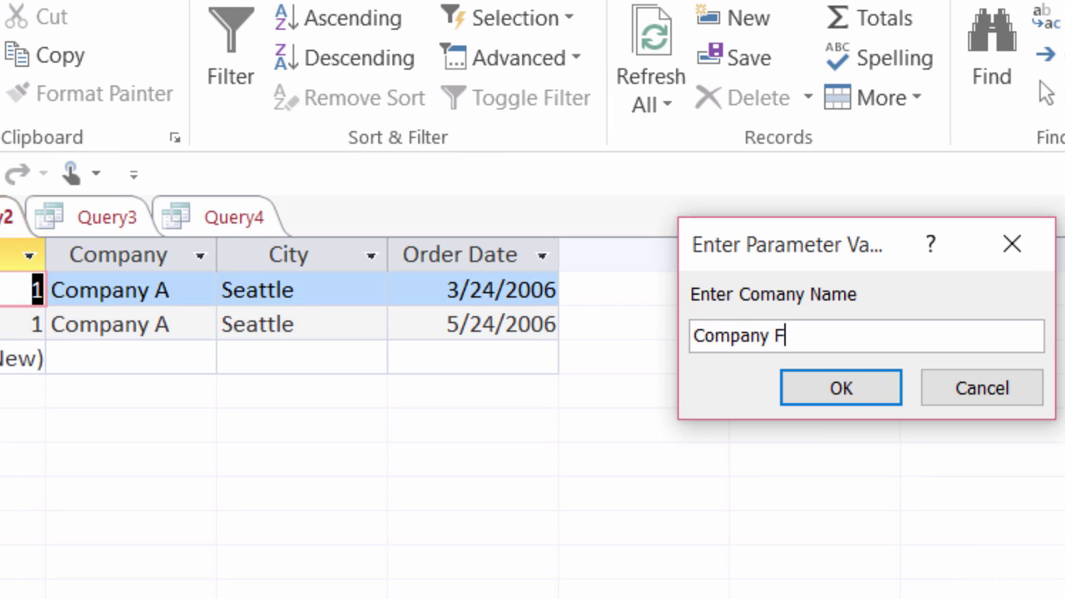
click(849, 388)
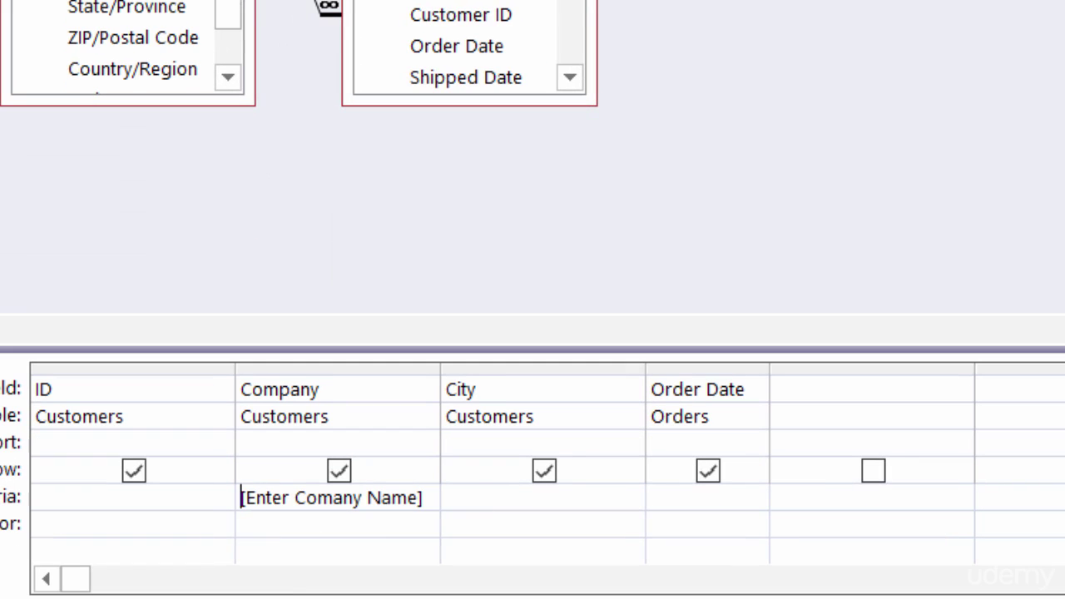
Change the Company criterion to Like "*" & [Enter the Letter of the Comany Name]
text(Like)
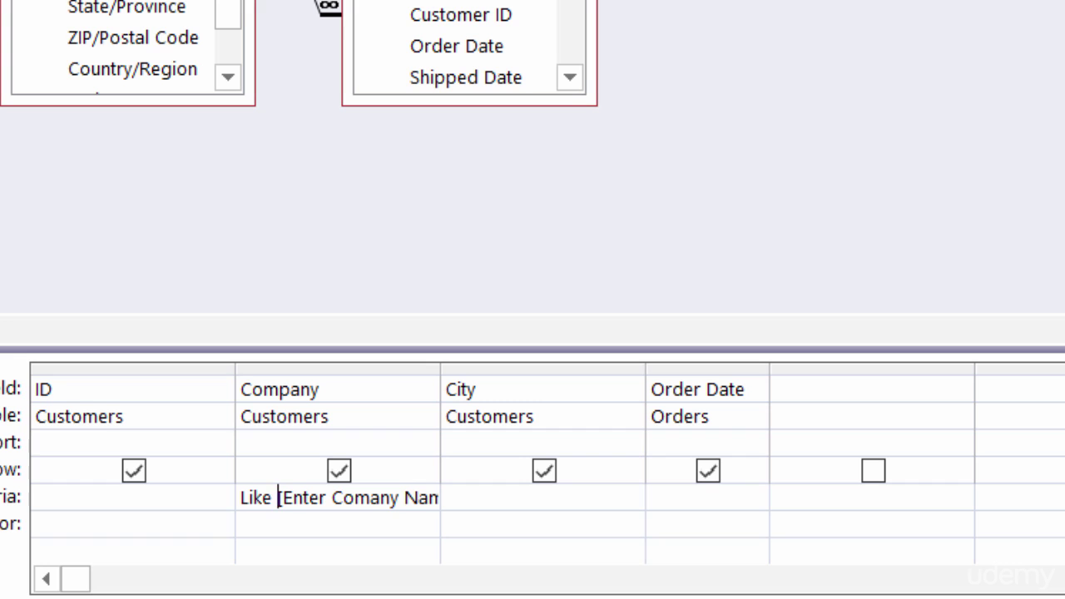
text(*)
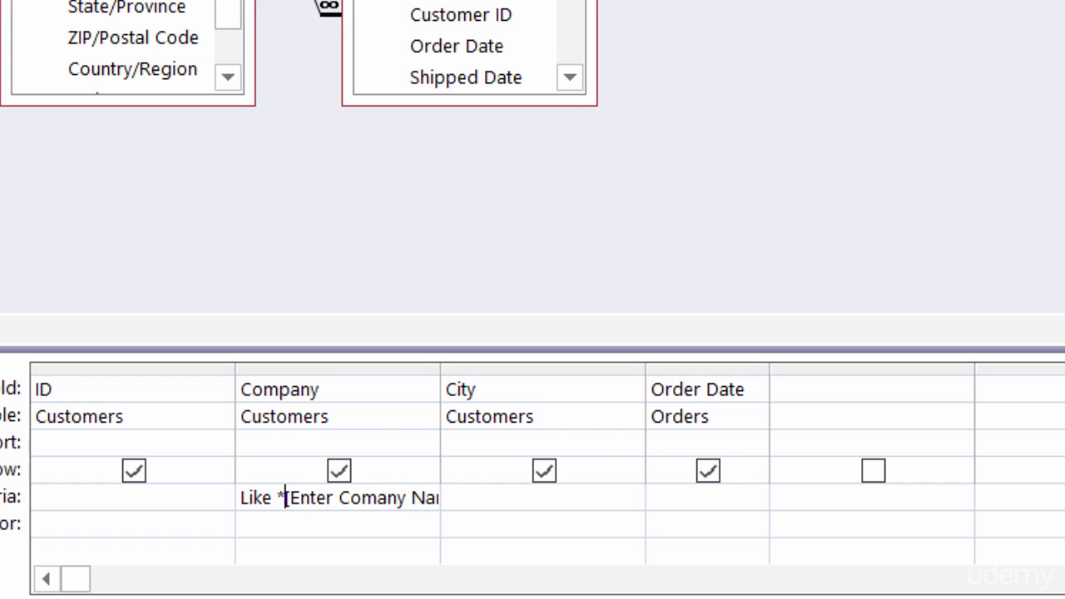
text(&)
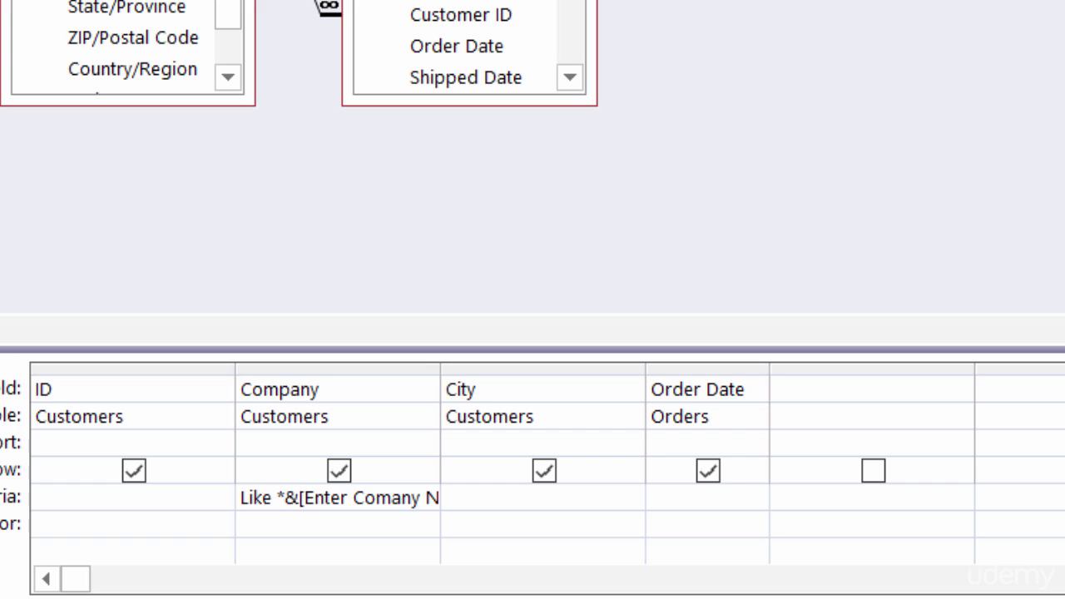
double_click(441, 374)
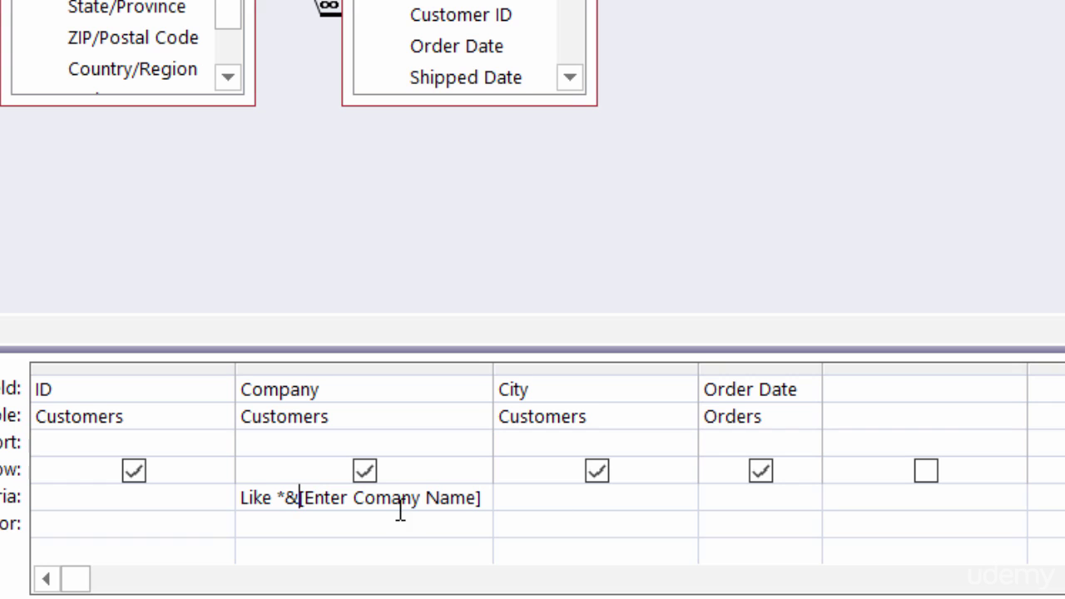
click(357, 504)
text(the )
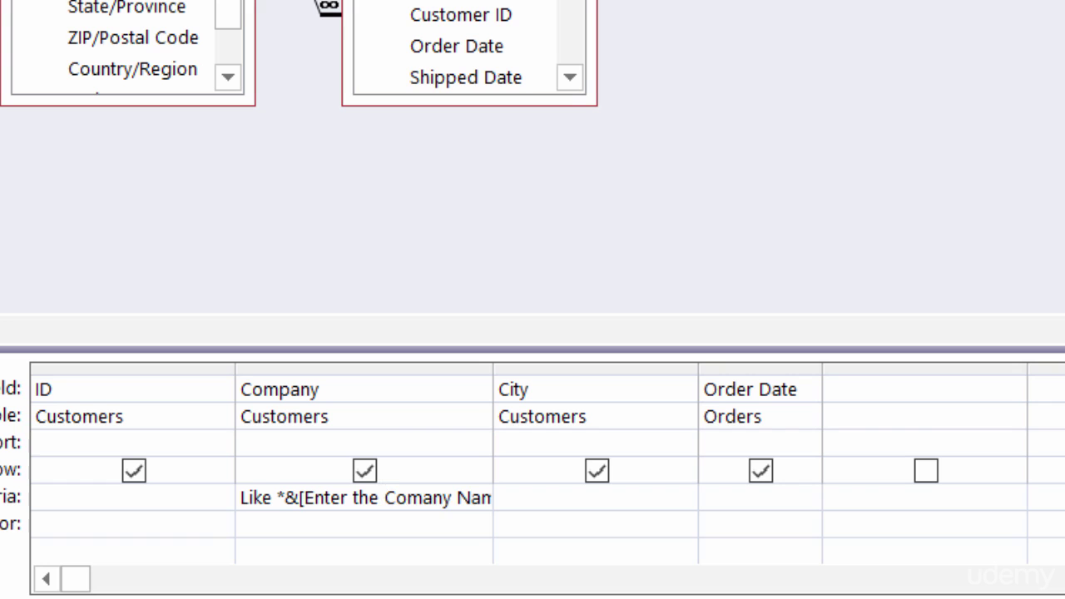
text(Letter of t)
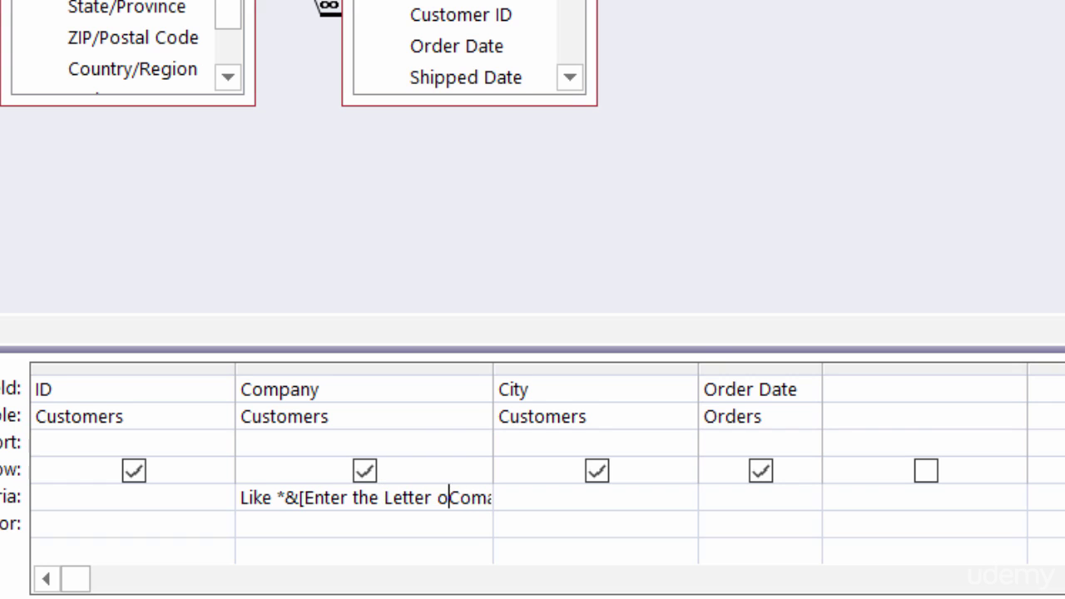
text(he)
click(633, 535)
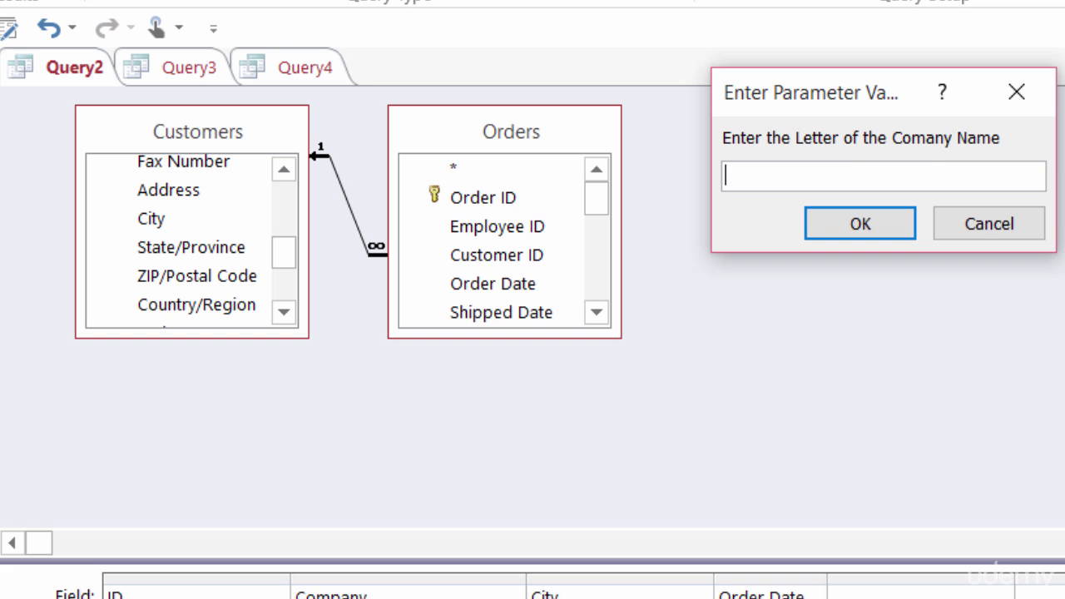
Run the letter query with 'a', then rerun it with 'aa' to show only Company AA orders
text(a)
click(884, 226)
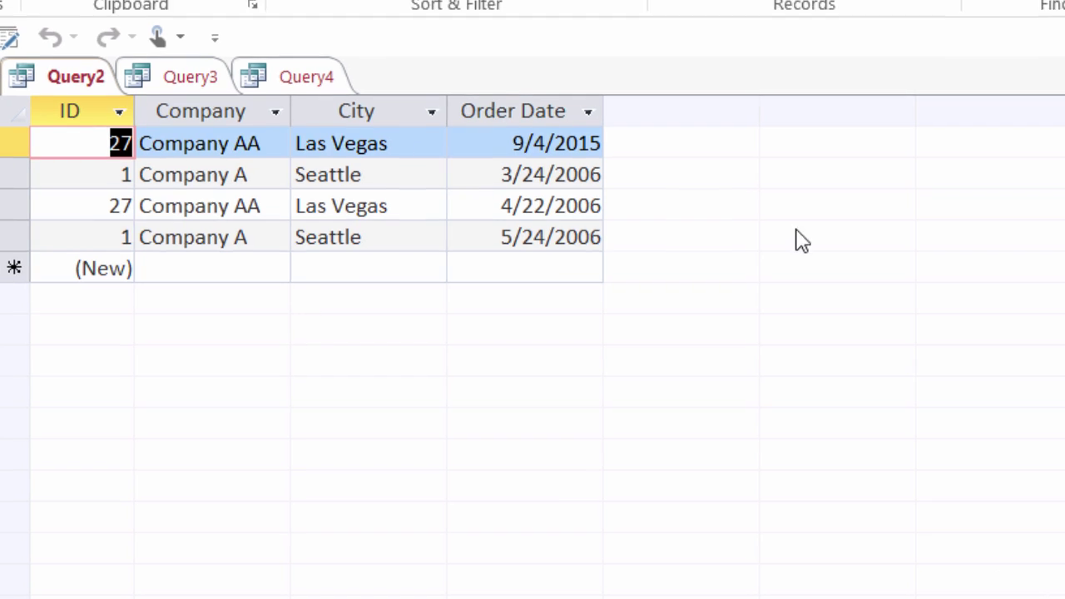
click(702, 64)
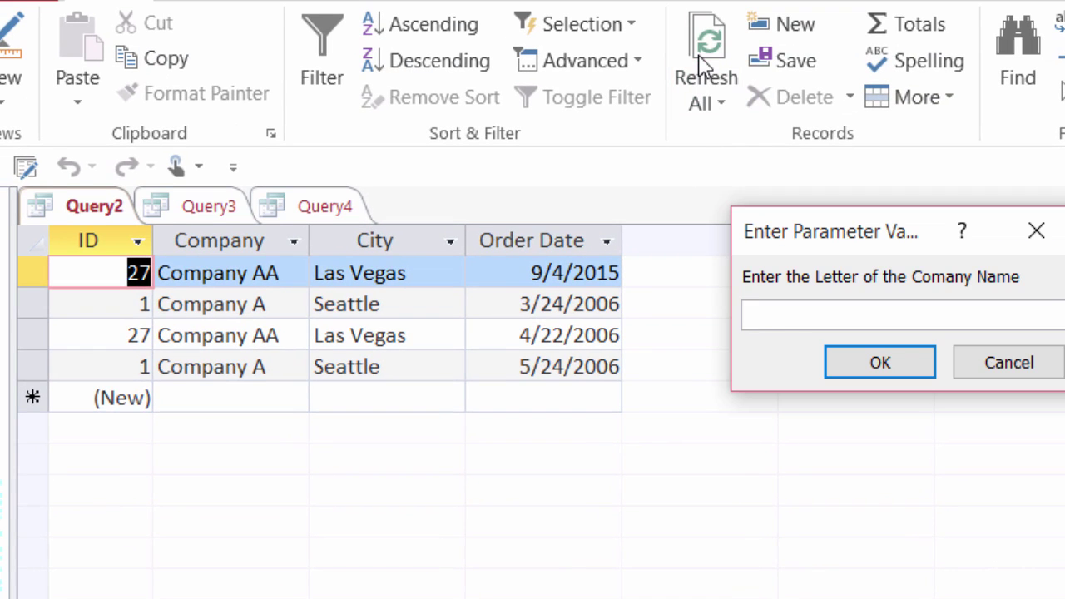
text(aa)
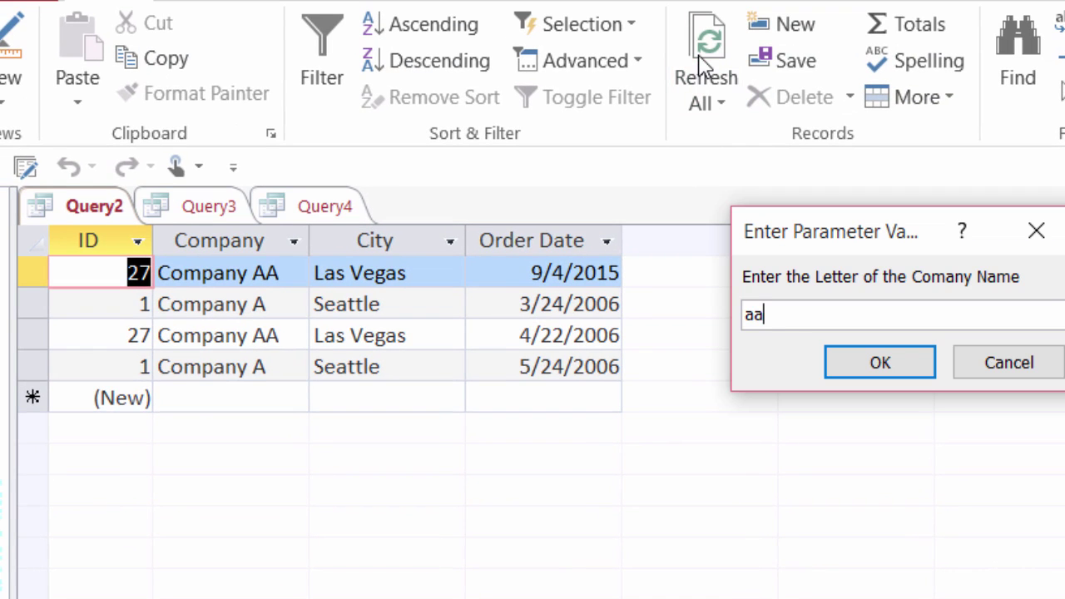
click(865, 366)
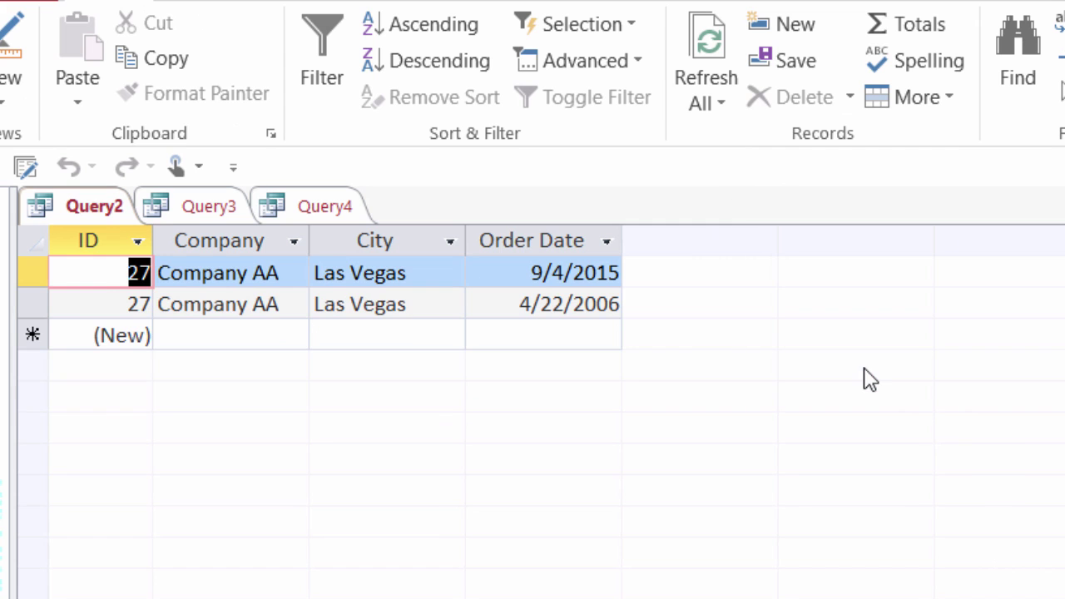
Rerun the query with 'cc', then with 'f' to list Company F's six Milwaukee orders
click(725, 48)
text(cc)
key(Return)
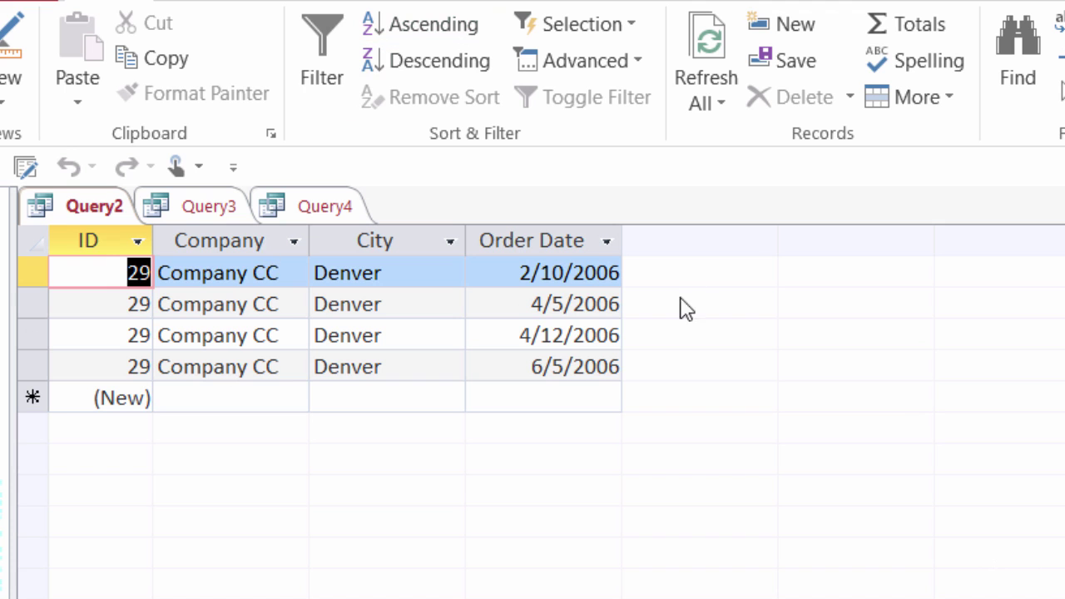
click(701, 50)
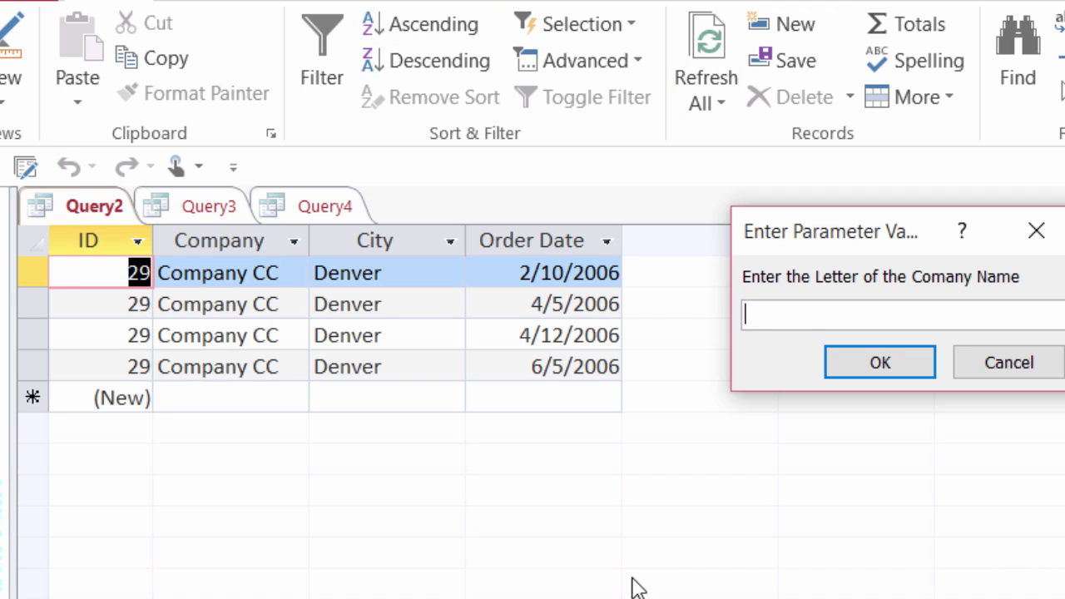
text(f)
click(870, 364)
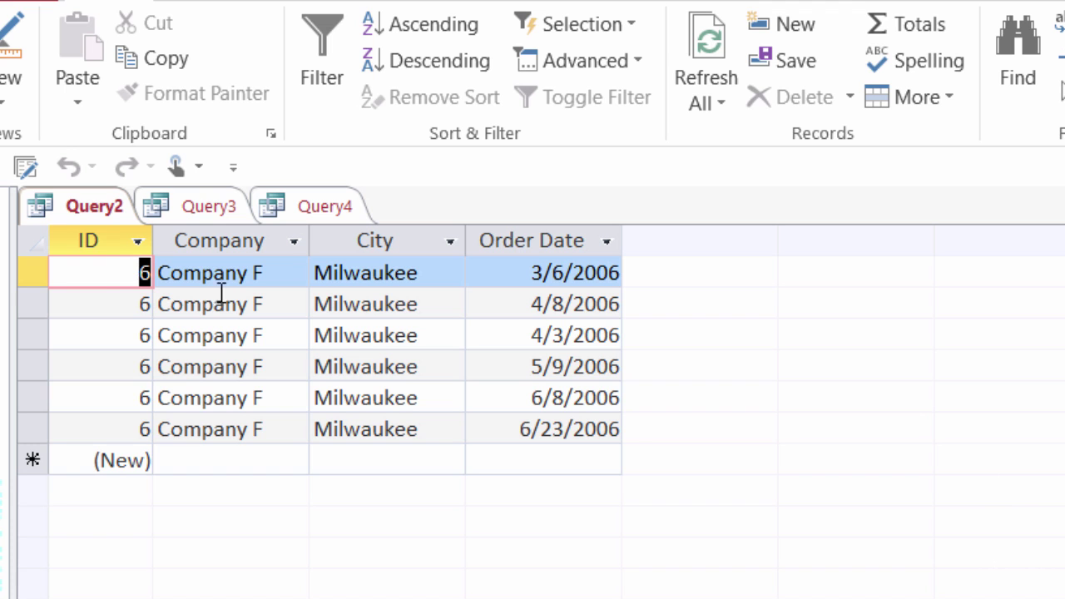
Return to Design View and delete the Like expression from the Company criteria
click(13, 42)
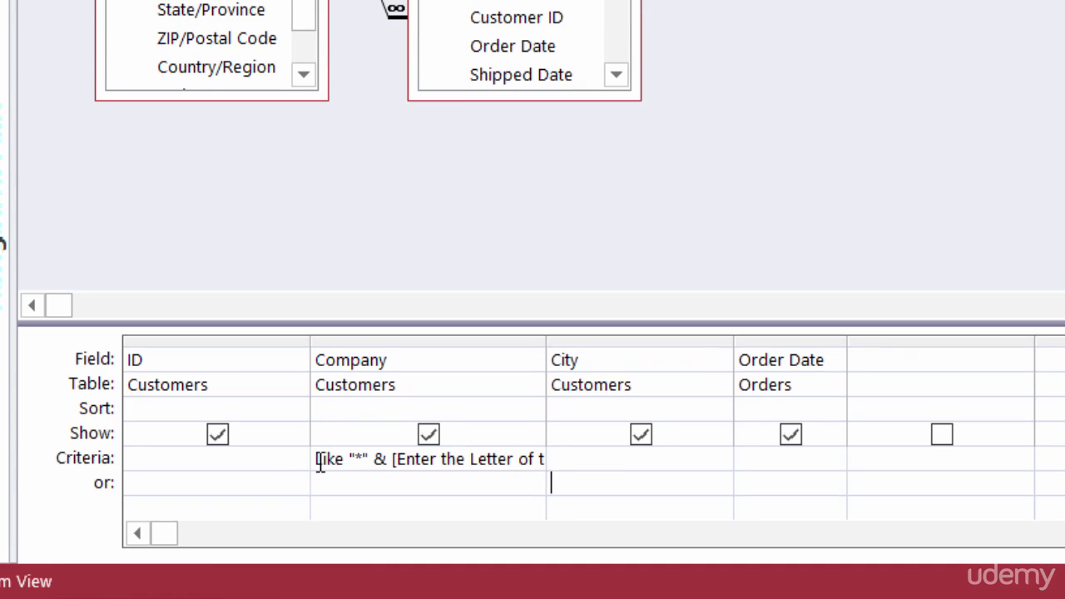
click(318, 461)
key(Delete)
key(Delete)
key(Delete)
key(Delete)
key(Delete)
key(Delete)
key(Delete)
key(Delete)
key(Delete)
key(Delete)
key(Delete)
key(Delete)
key(Delete)
key(Delete)
key(Delete)
key(Delete)
key(Delete)
key(Delete)
key(Delete)
key(Delete)
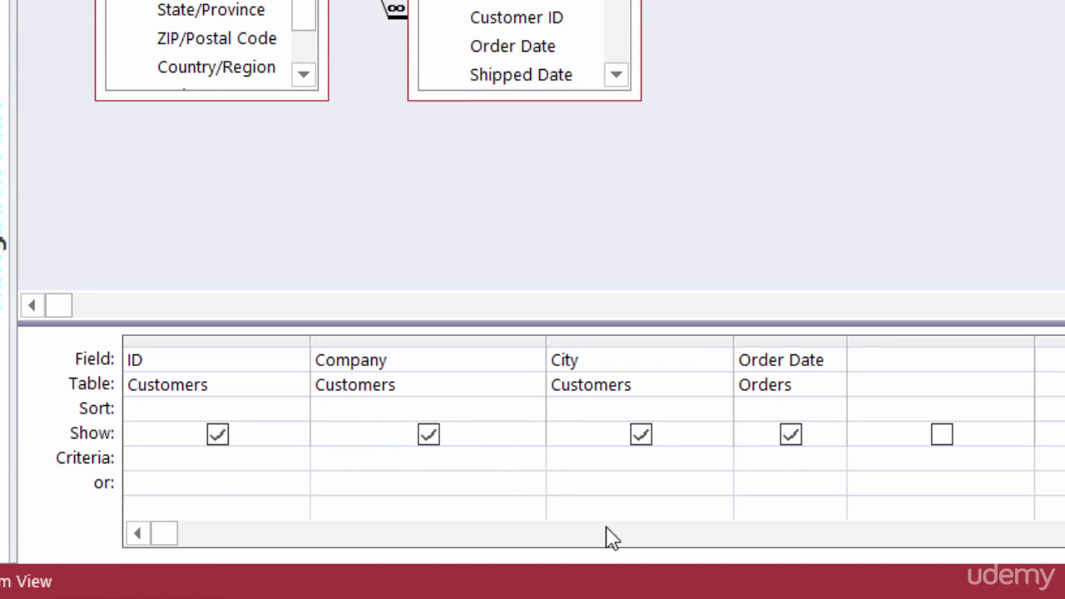
click(775, 458)
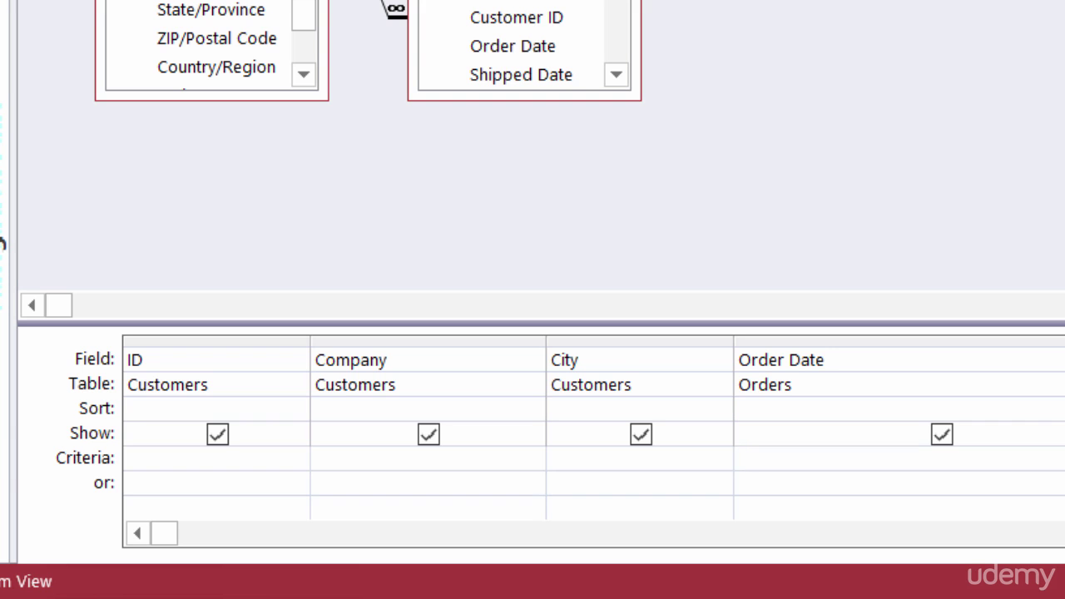
Give Order Date the criterion BETWEEN [Enter a Start Date] AND [Enter an End Date]
text(BEY)
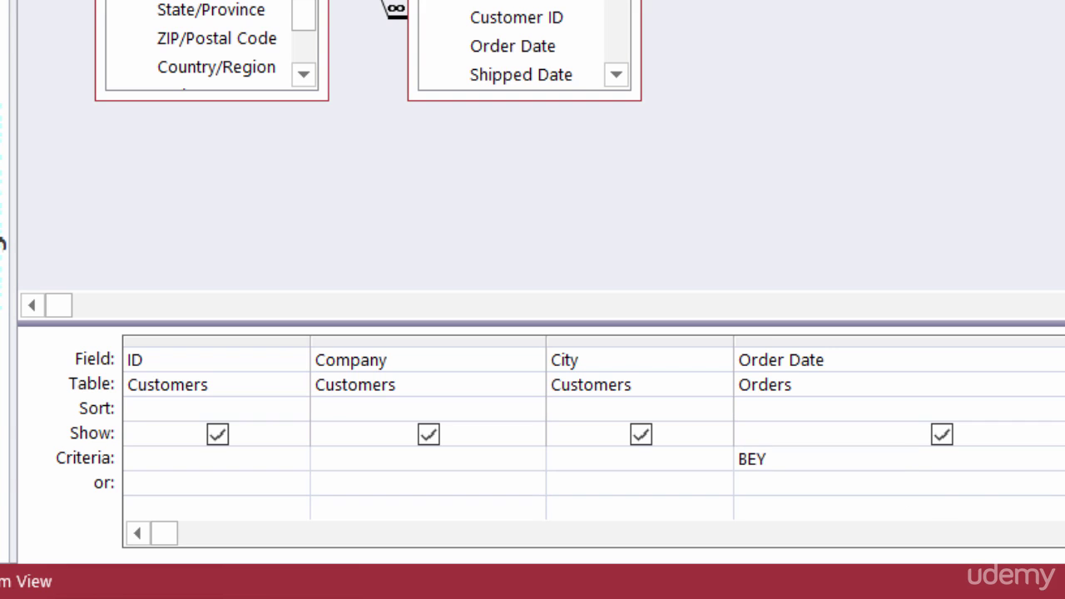
key(BackSpace)
text(TWEEN)
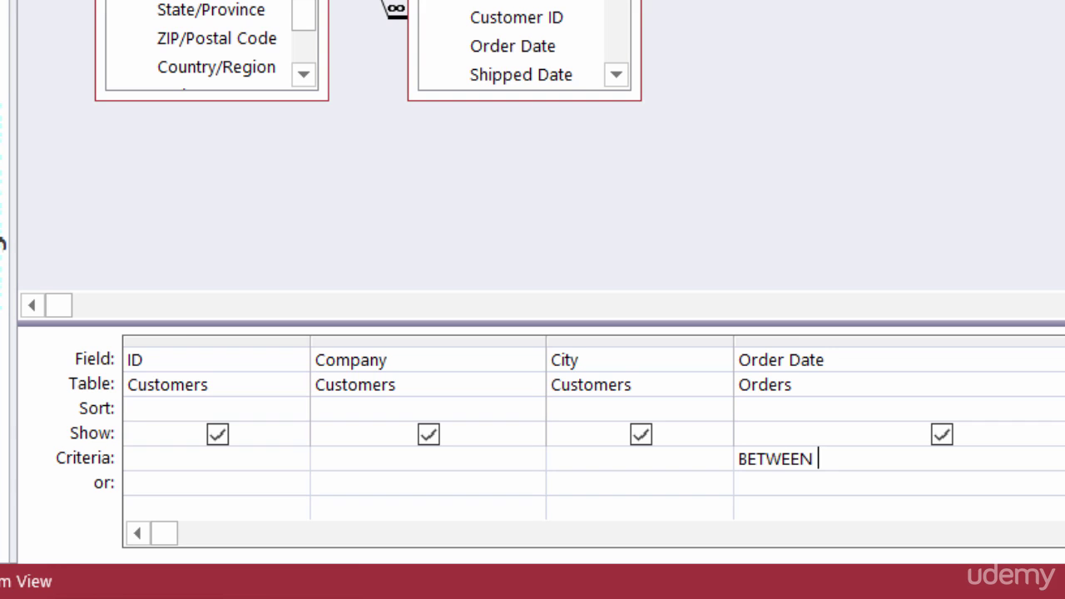
text( [Enter a Start Da)
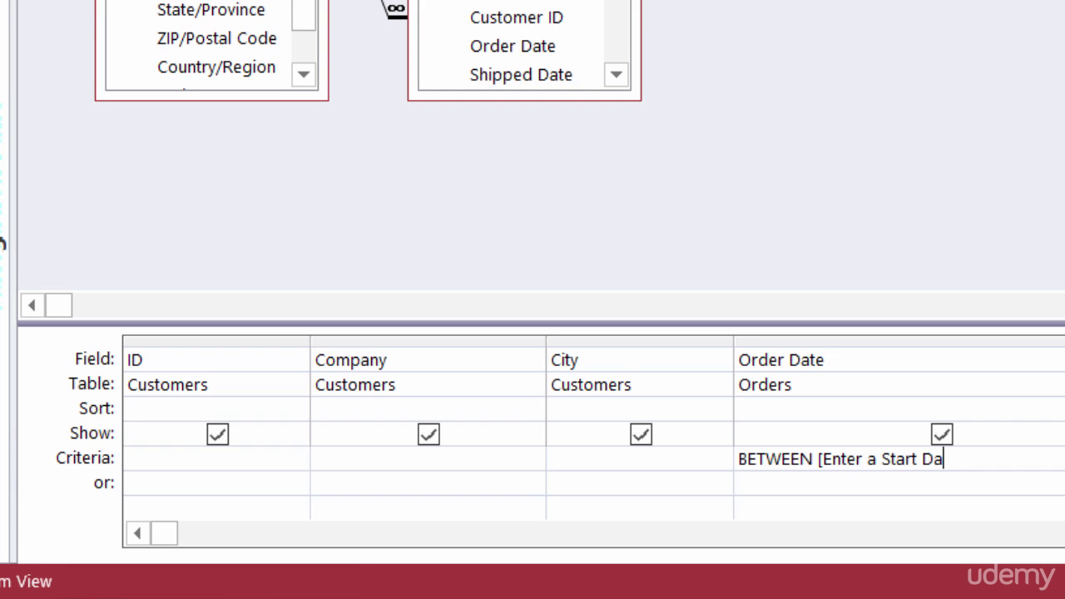
text(te] AND )
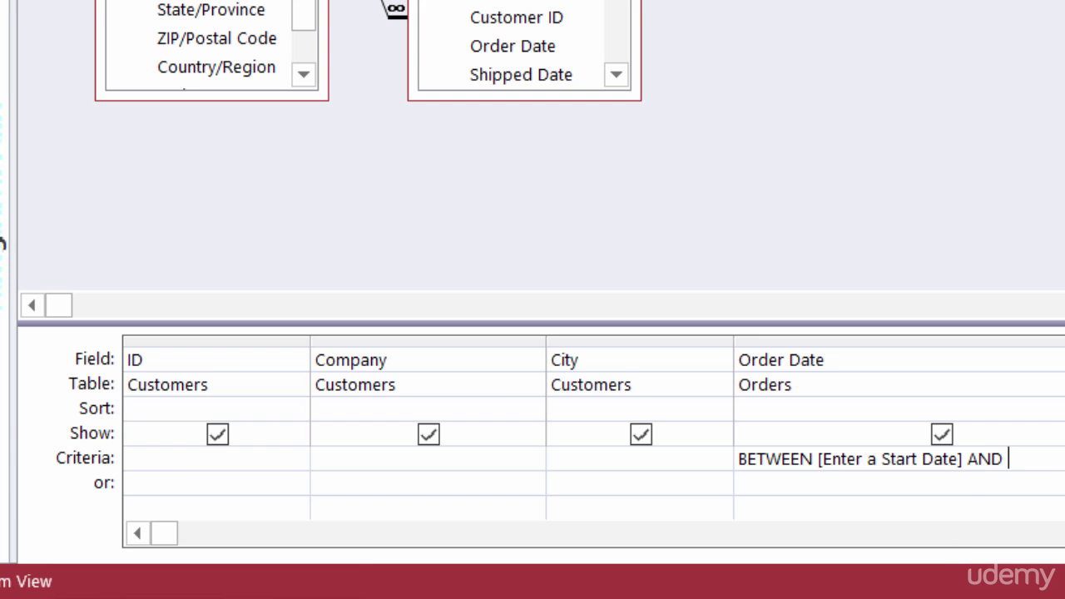
text([Enter )
text(a)
text(n End D)
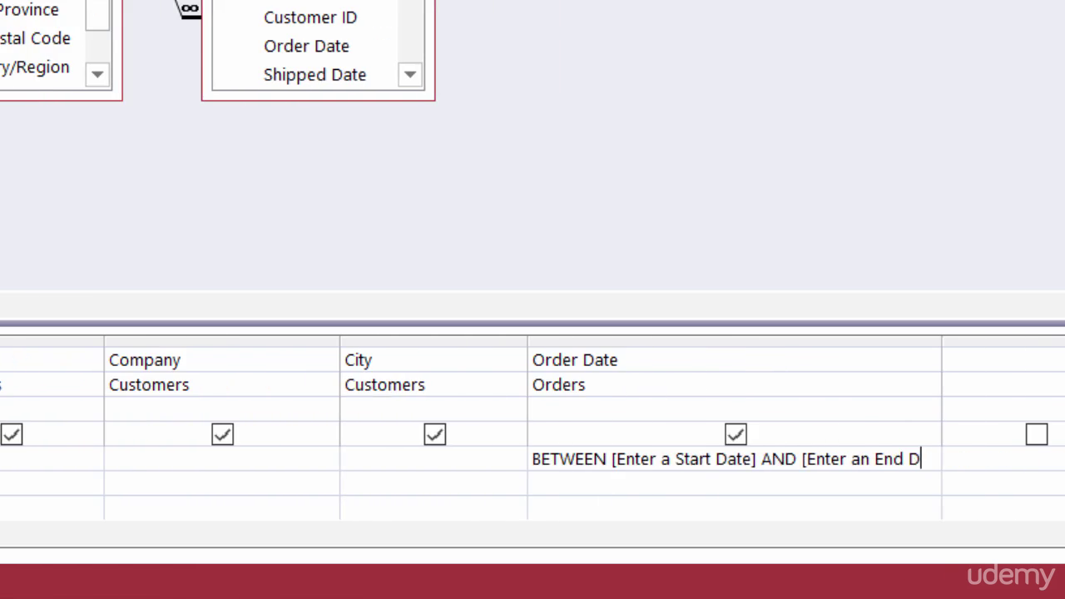
text(ate])
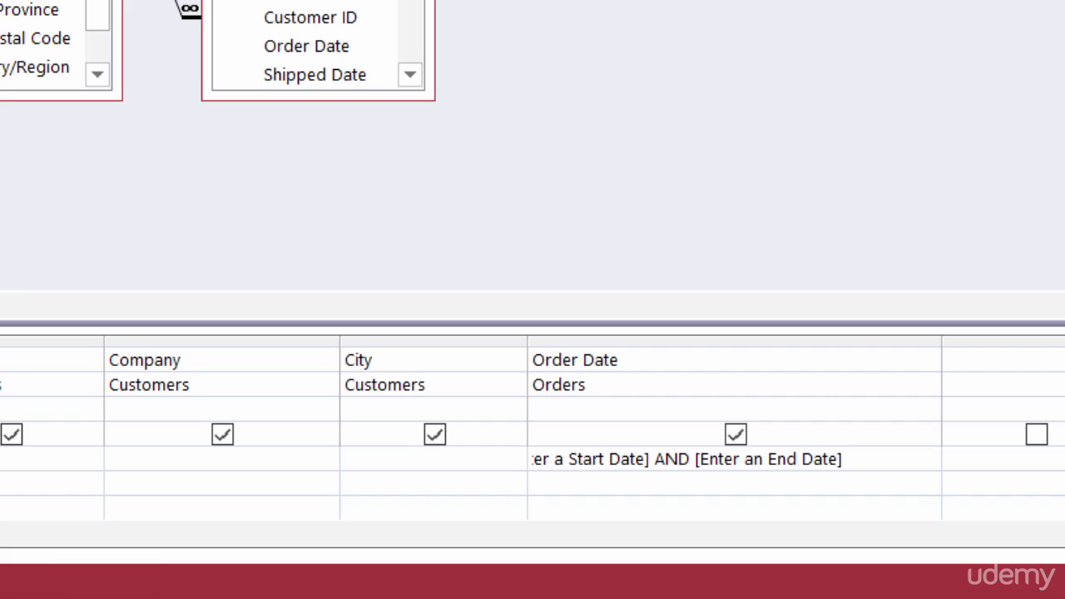
click(946, 458)
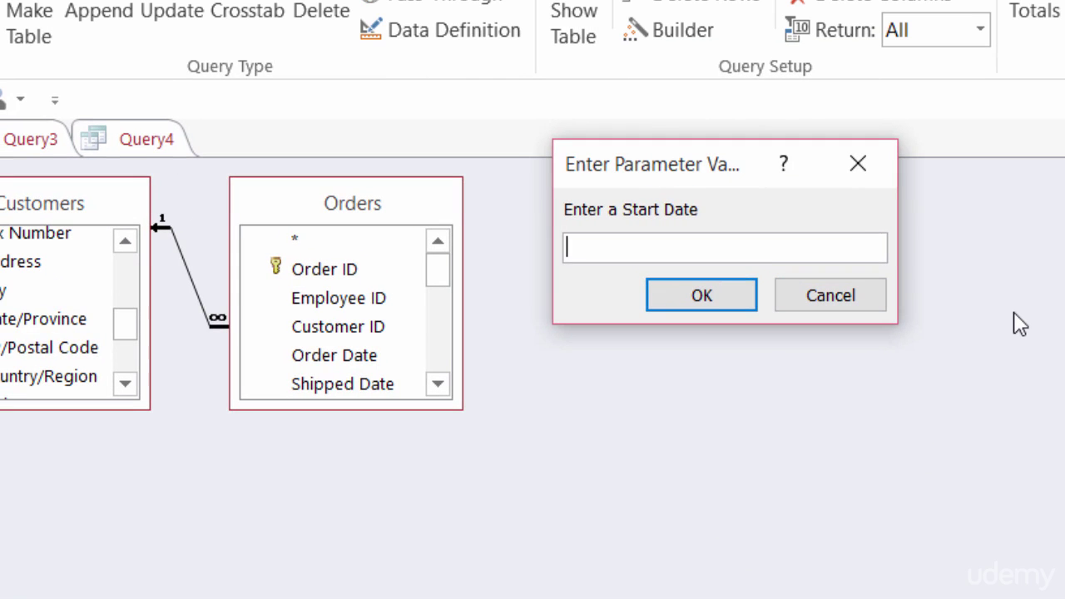
Run the query with start date 8/25/2015 and end date 9/6/2015, returning three orders
text(8/25/2015)
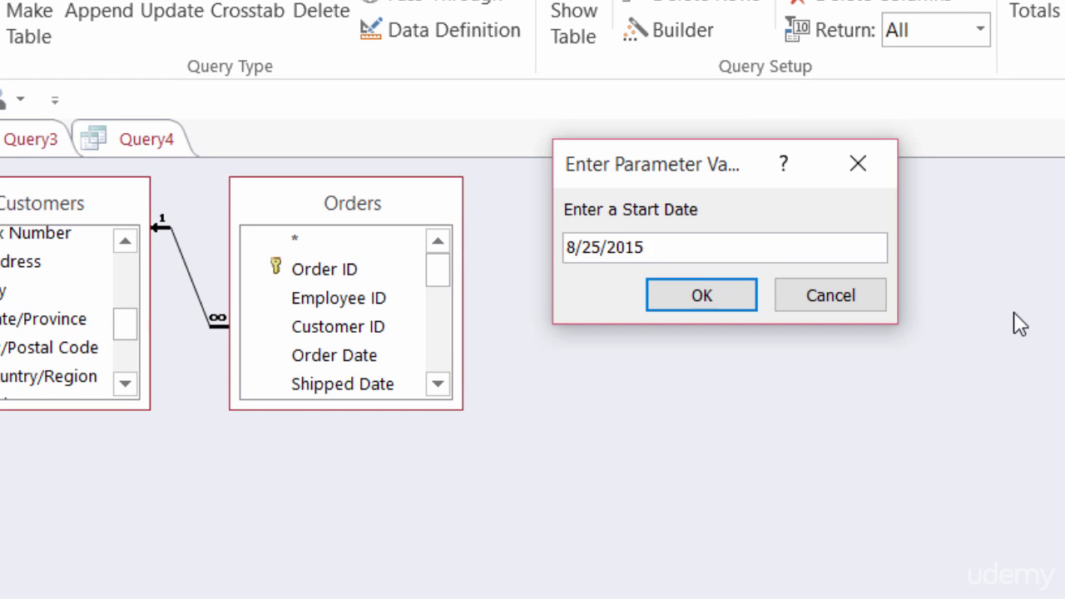
click(725, 295)
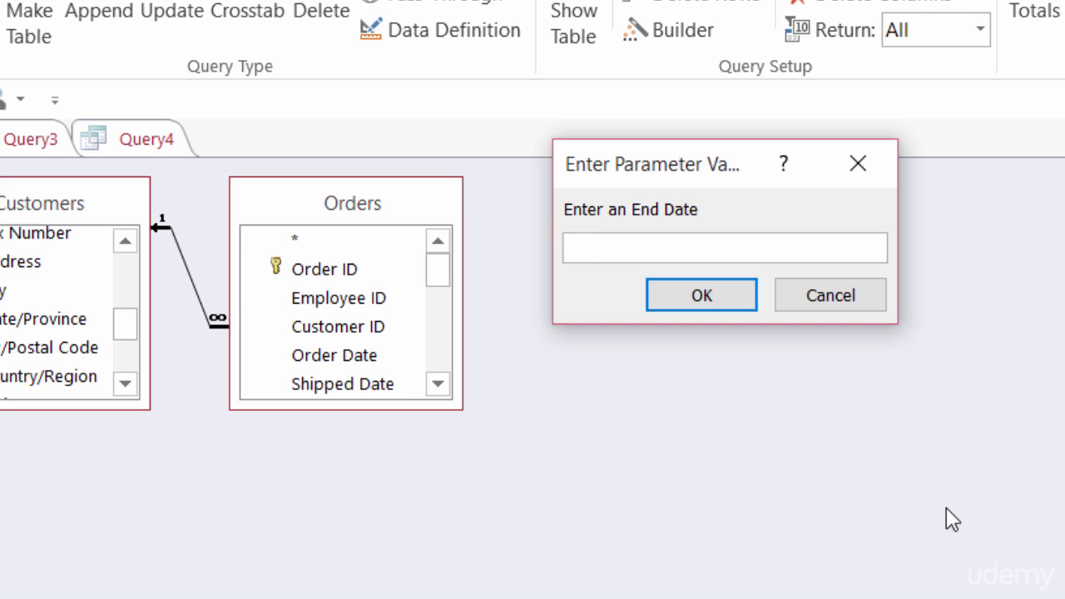
text(9/6/2015)
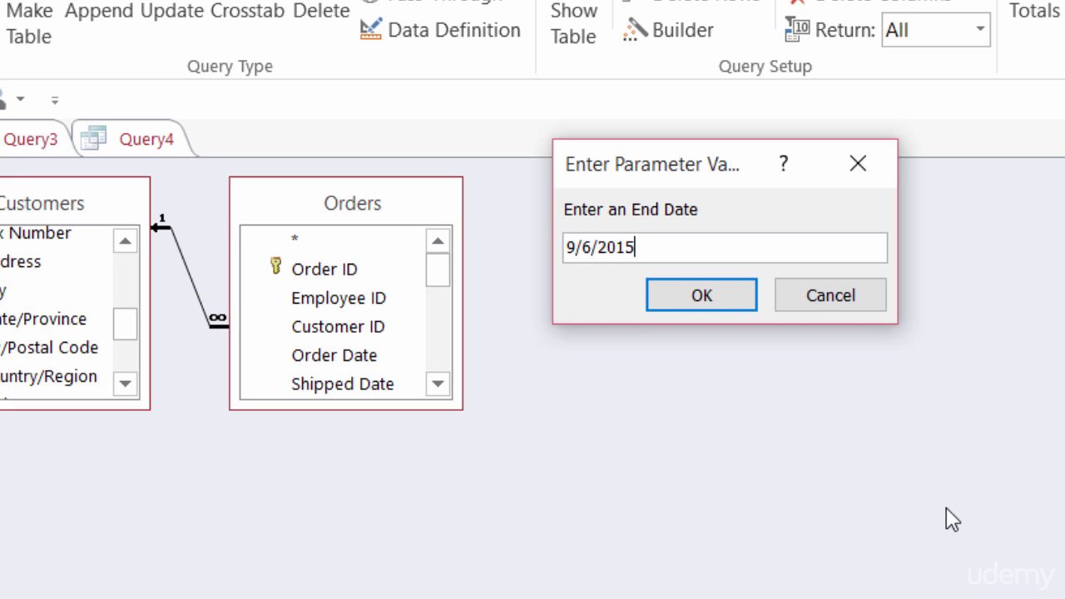
click(721, 293)
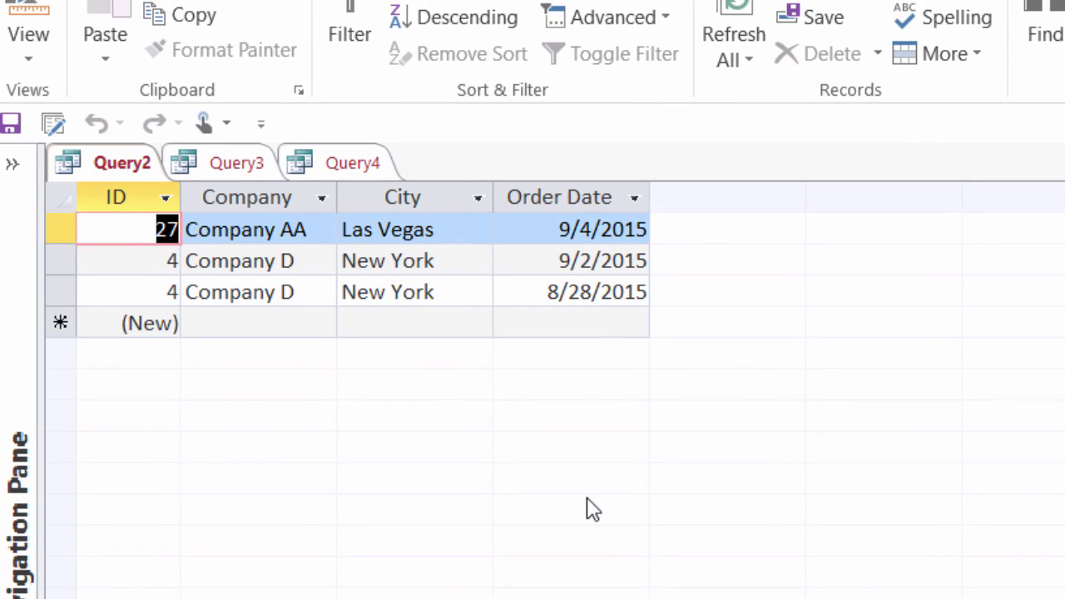